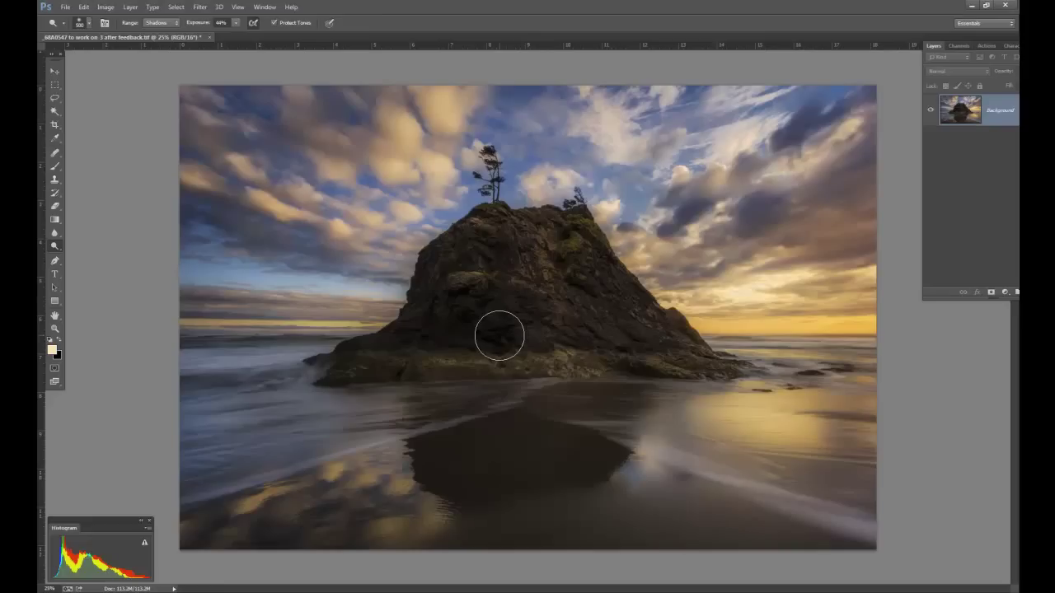
Dodge the rock face's shadows on the Background layer with Range Shadows at 44% exposure.
mouse_move(499, 335)
mouse_down()
mouse_move(438, 277)
mouse_move(487, 287)
mouse_move(516, 342)
mouse_move(626, 356)
mouse_move(576, 358)
mouse_move(503, 284)
mouse_move(521, 279)
mouse_move(536, 297)
mouse_move(527, 304)
mouse_move(559, 299)
mouse_move(563, 342)
mouse_move(438, 365)
mouse_move(433, 346)
mouse_move(492, 233)
mouse_move(487, 250)
mouse_move(463, 262)
mouse_move(519, 339)
mouse_move(632, 346)
mouse_up()
Duplicate the photo to Layer 1 and split its This Layer white Blend If slider to 206/255.
key(ctrl+j)
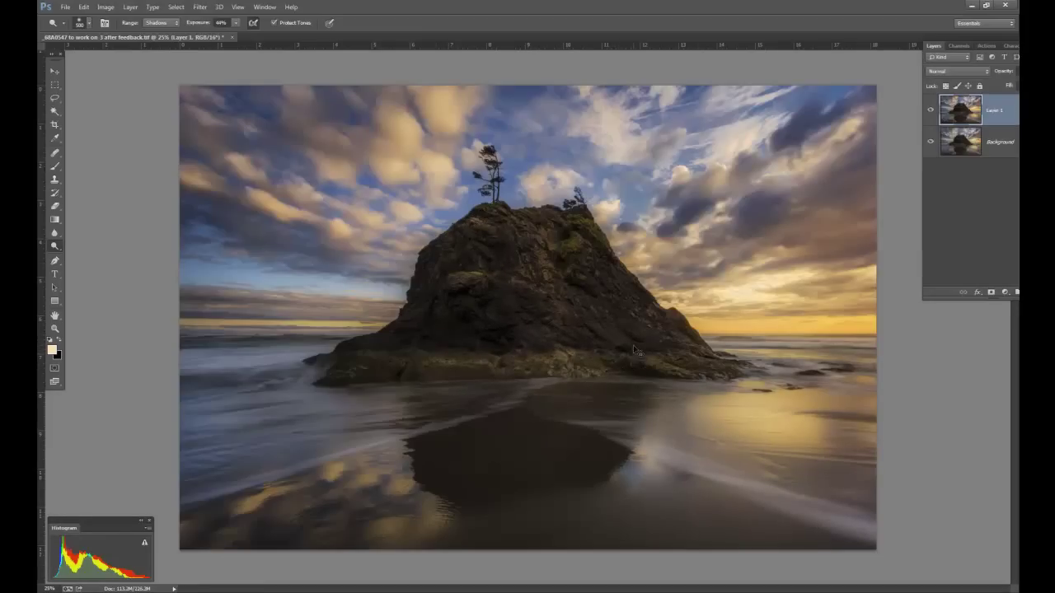
double_click(957, 116)
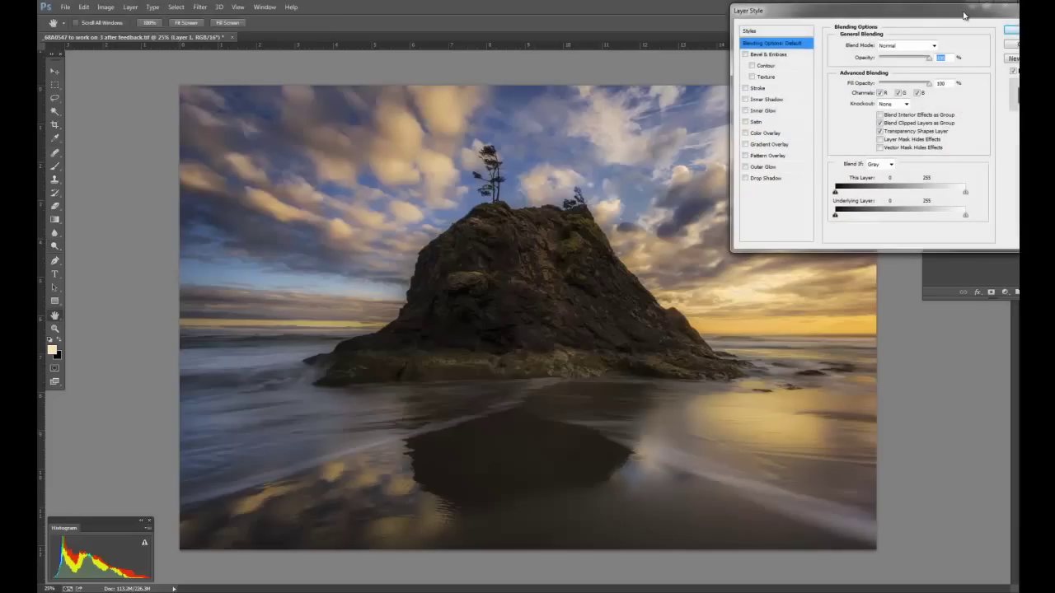
drag(963, 15, 919, 23)
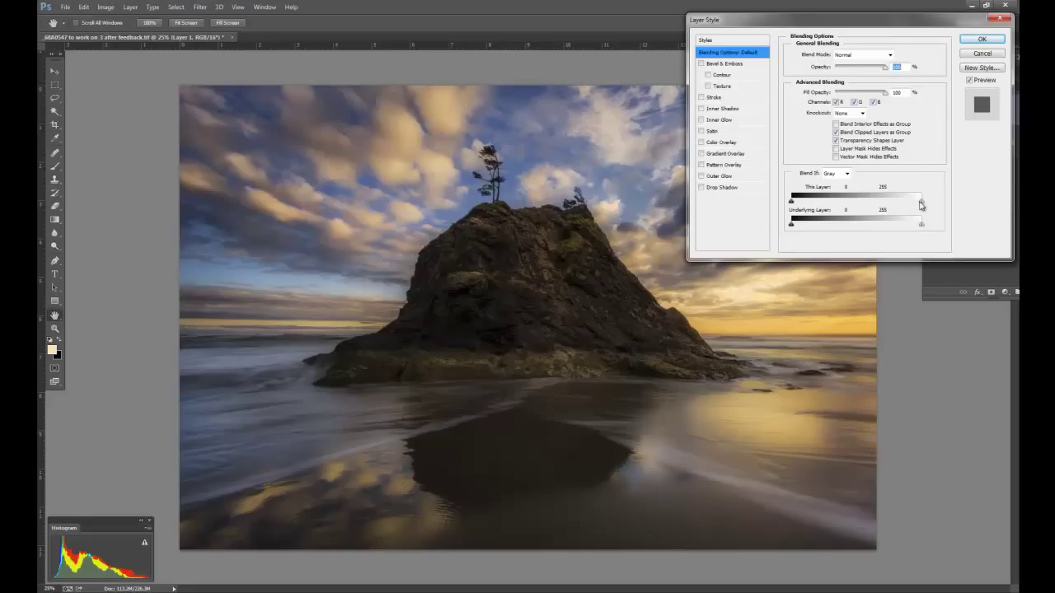
key(alt)
drag(921, 204, 776, 211)
click(969, 41)
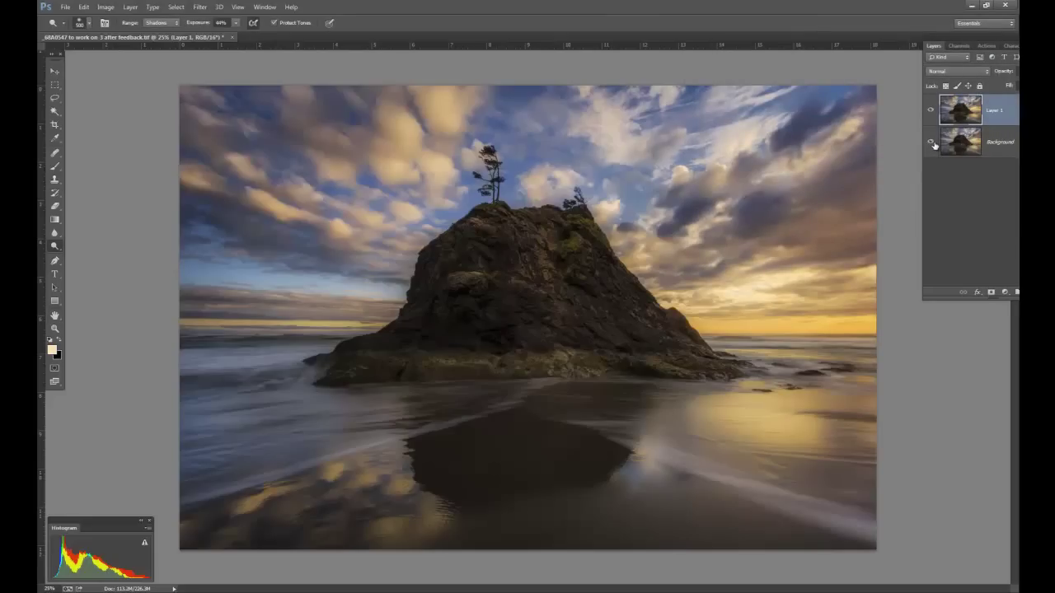
Hide the Background layer to inspect Layer 1 alone over the transparency checkerboard.
click(931, 143)
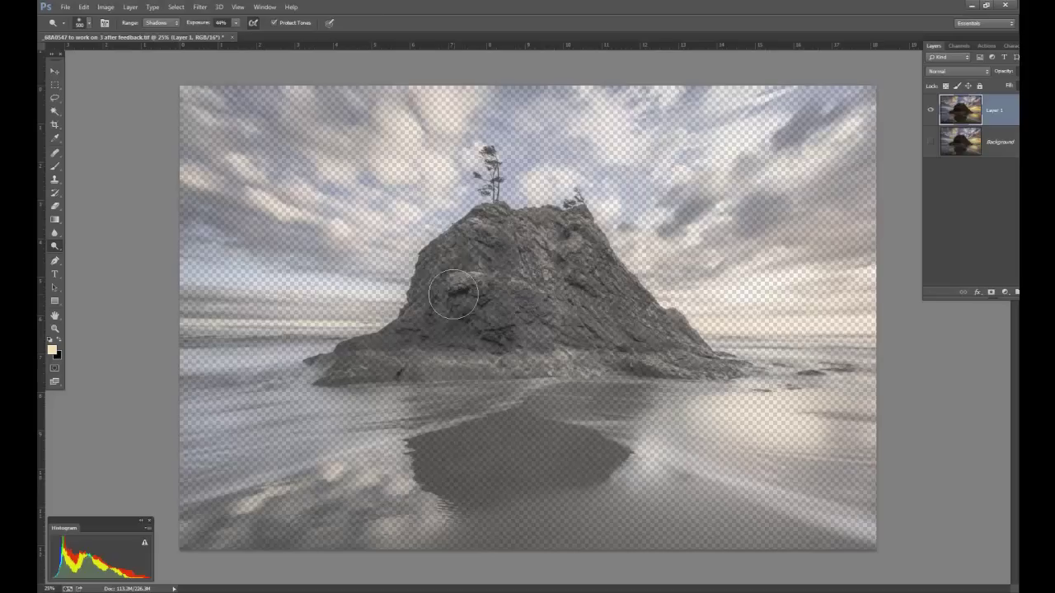
mouse_move(453, 294)
mouse_down()
mouse_move(519, 343)
mouse_move(555, 331)
mouse_up()
Show Background again, set Layer 1's blend mode to Luminosity, and reselect Layer 1.
click(930, 143)
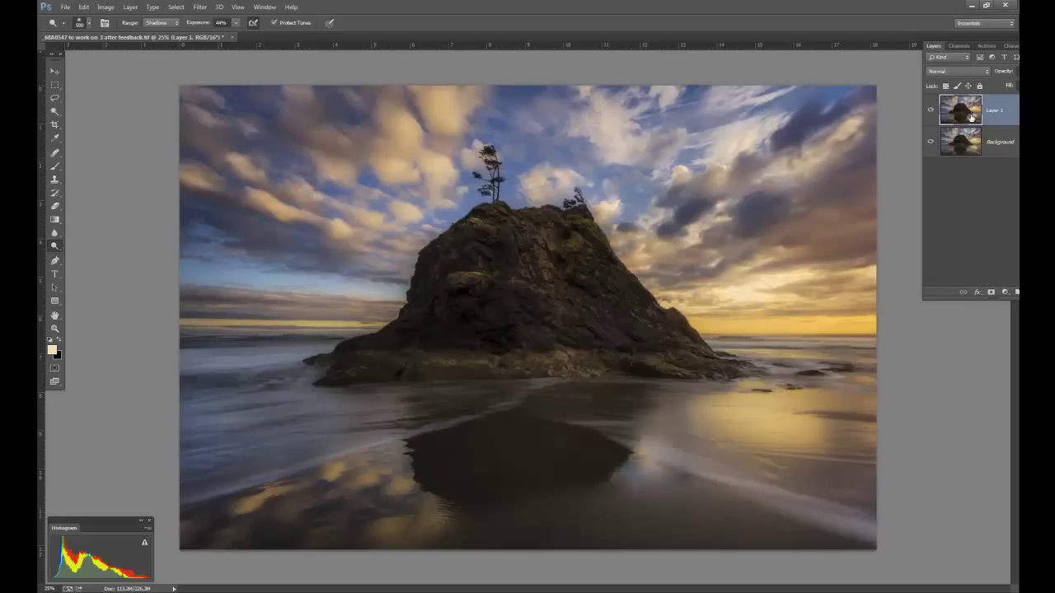
click(953, 72)
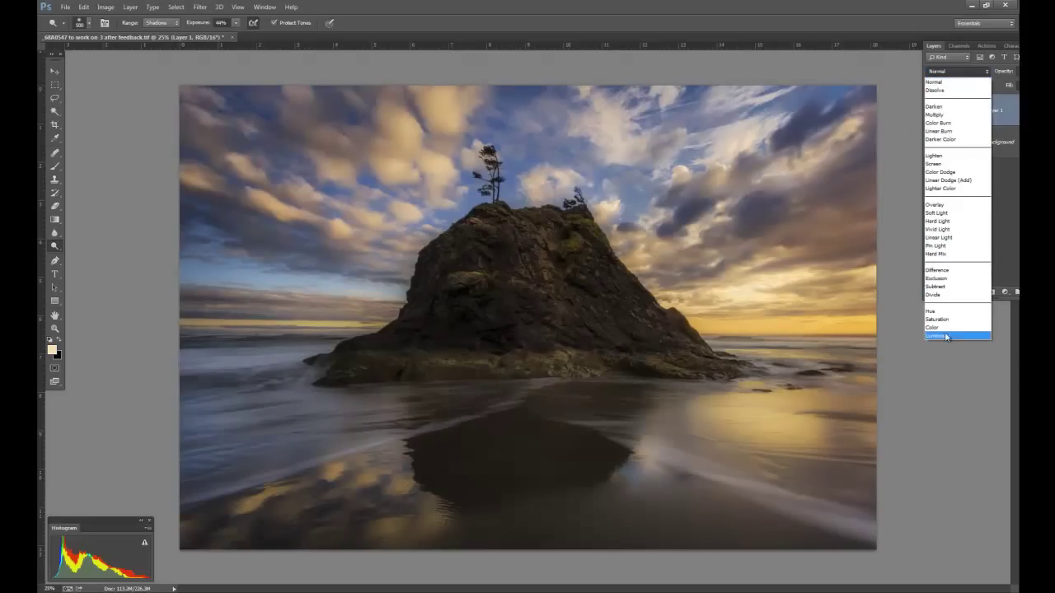
click(944, 336)
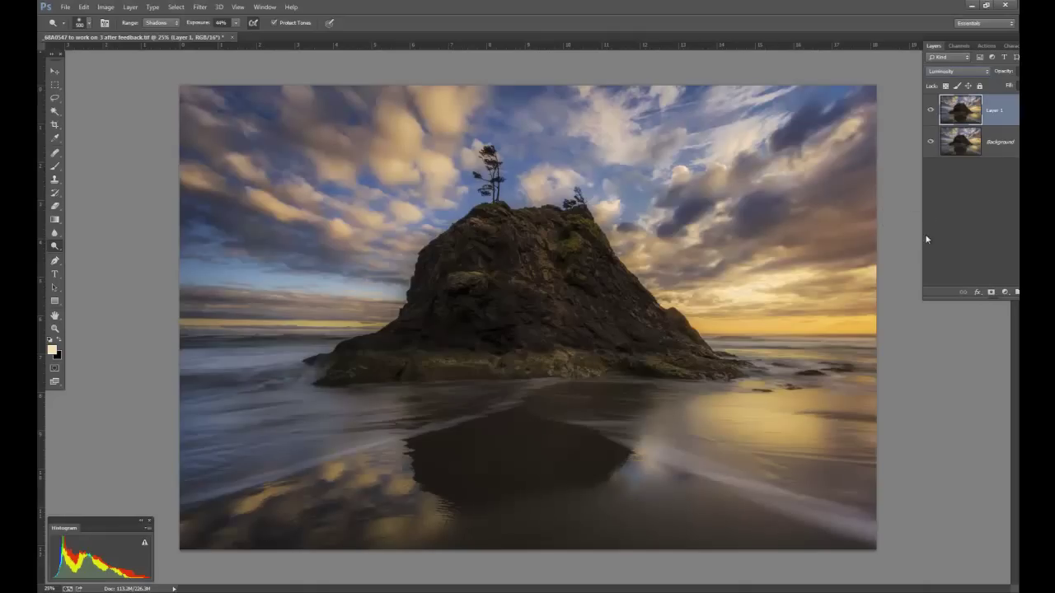
click(970, 236)
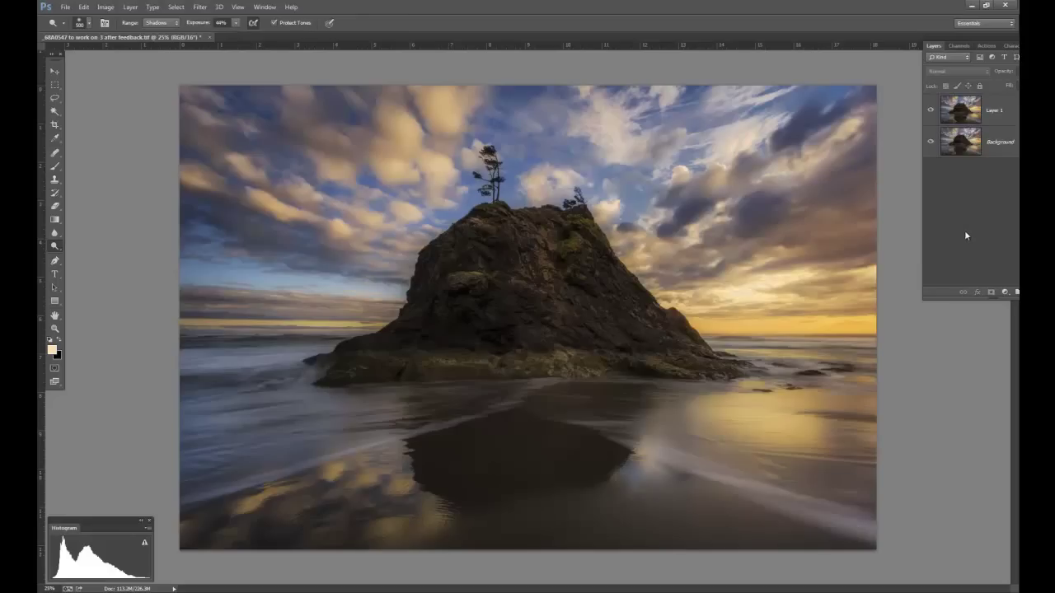
click(965, 110)
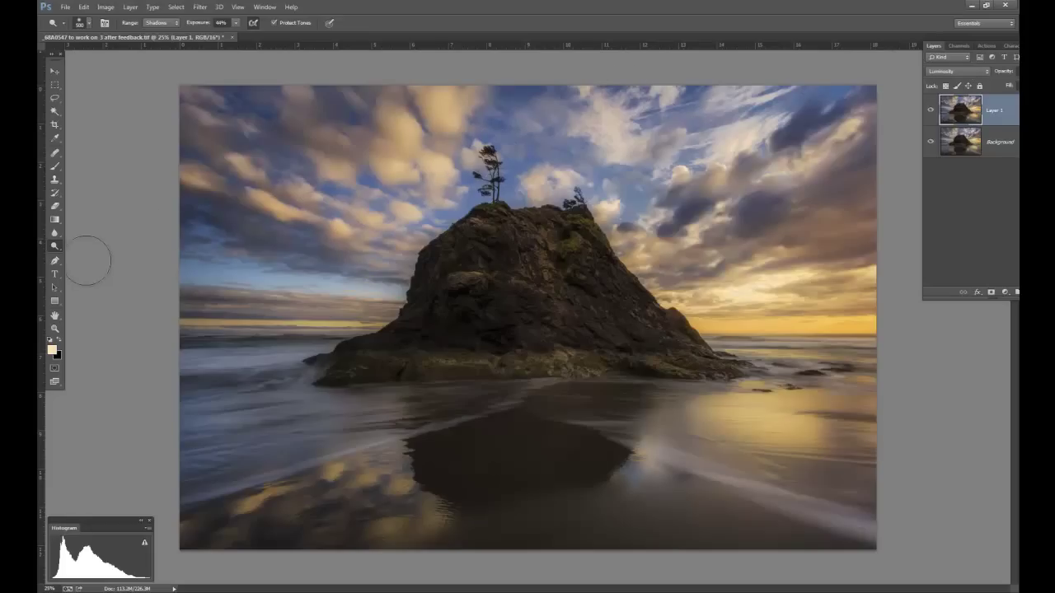
Choose the Dodge Tool and lighten the rock's upper face on Layer 1.
click(60, 246)
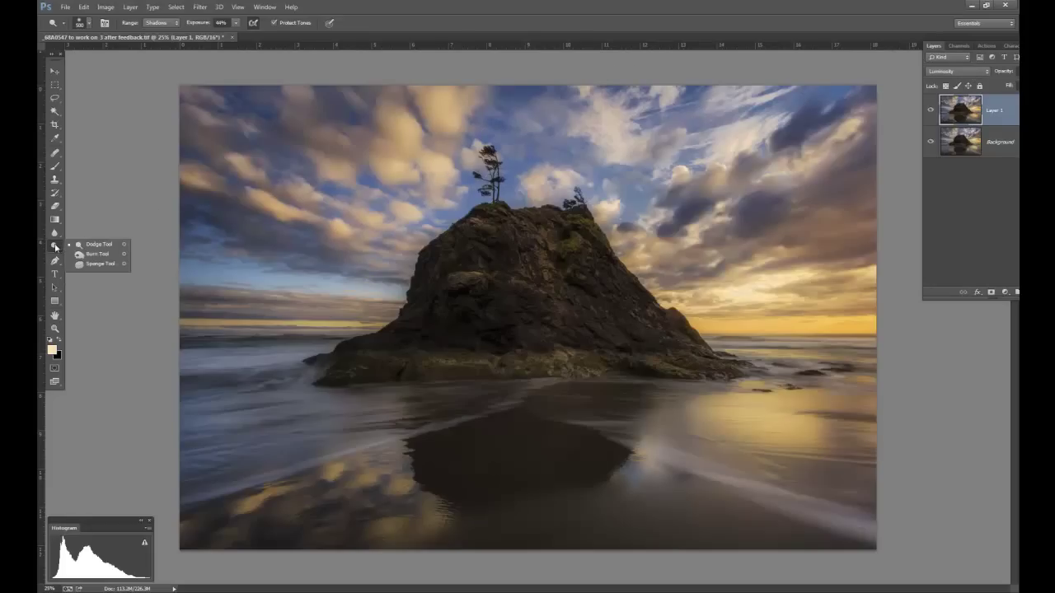
click(93, 244)
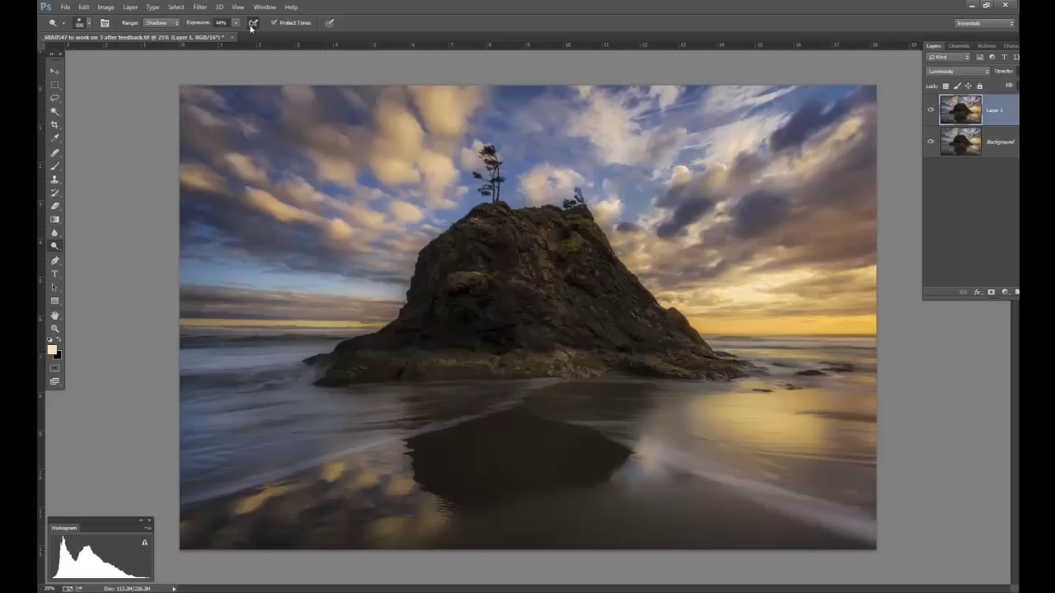
mouse_move(489, 299)
mouse_down()
mouse_move(518, 219)
mouse_move(488, 253)
mouse_move(512, 272)
mouse_move(553, 269)
mouse_move(481, 304)
mouse_move(479, 328)
mouse_move(492, 337)
mouse_move(515, 325)
mouse_move(508, 291)
mouse_move(489, 280)
mouse_move(449, 285)
mouse_move(439, 240)
mouse_move(482, 227)
mouse_move(458, 238)
mouse_up()
Reselect the Dodge tool and lighten the rock's upper-left face.
click(55, 235)
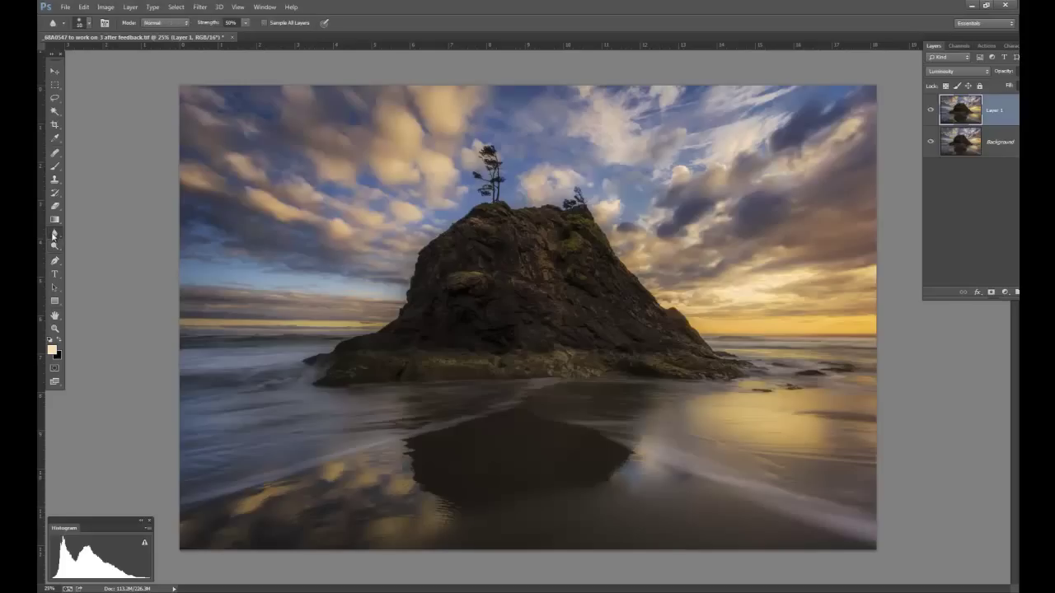
click(54, 247)
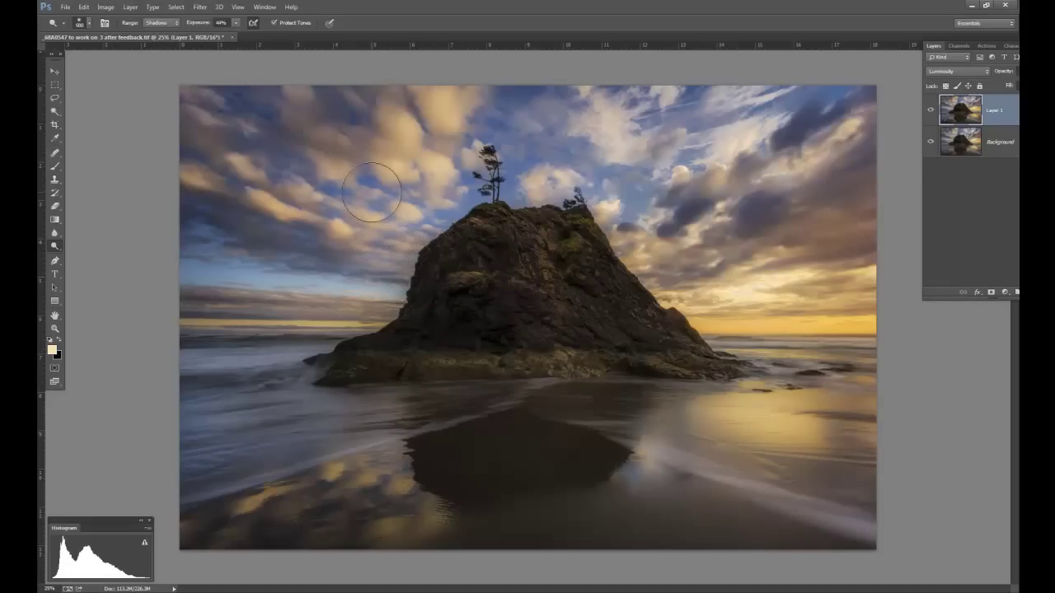
mouse_move(453, 240)
mouse_down()
mouse_move(458, 268)
mouse_move(476, 273)
mouse_move(443, 250)
mouse_move(434, 261)
mouse_move(434, 242)
mouse_move(491, 234)
mouse_move(458, 242)
mouse_move(427, 269)
mouse_move(429, 254)
mouse_move(411, 287)
mouse_move(426, 270)
mouse_move(412, 303)
mouse_move(430, 296)
mouse_move(408, 322)
mouse_move(418, 329)
mouse_move(333, 356)
mouse_move(347, 343)
mouse_move(326, 373)
mouse_move(336, 371)
mouse_move(337, 355)
mouse_move(316, 356)
mouse_move(457, 332)
mouse_move(361, 353)
mouse_move(353, 344)
mouse_move(474, 314)
mouse_move(416, 337)
mouse_move(470, 318)
mouse_move(426, 335)
mouse_move(470, 323)
mouse_move(529, 357)
mouse_move(487, 337)
mouse_move(503, 341)
mouse_move(532, 292)
mouse_move(466, 275)
mouse_move(450, 259)
mouse_move(498, 227)
mouse_move(417, 270)
mouse_move(400, 314)
mouse_move(333, 352)
mouse_move(502, 375)
mouse_move(525, 341)
mouse_move(483, 400)
mouse_move(485, 388)
mouse_move(366, 419)
mouse_move(445, 403)
mouse_move(432, 445)
mouse_up()
Resize the dodge brush with [ ] and lighten the rock's dark face, left edges and base.
key(bracketright)
key(bracketright)
key(bracketright)
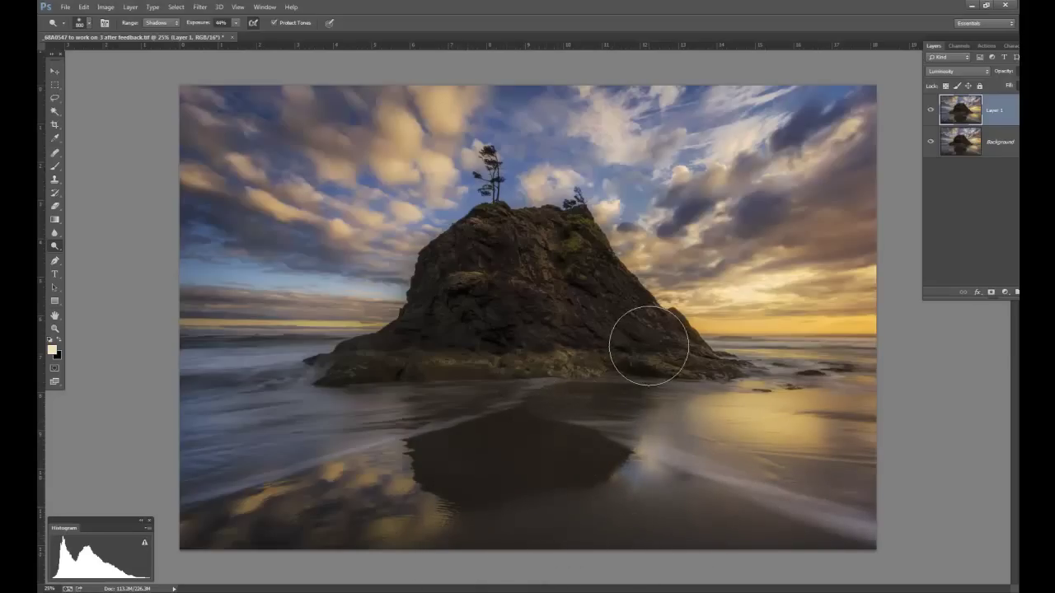
key(bracketleft)
key(bracketleft)
key(bracketleft)
key(bracketleft)
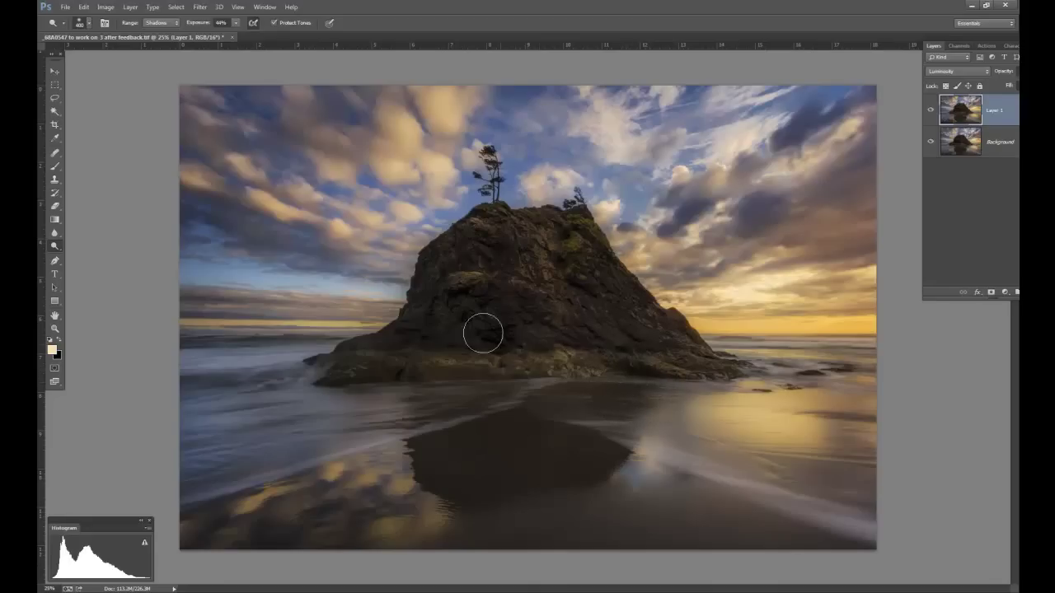
mouse_move(483, 333)
mouse_down()
mouse_move(443, 337)
mouse_move(501, 346)
mouse_move(431, 332)
mouse_move(497, 335)
mouse_move(454, 310)
mouse_move(499, 339)
mouse_move(503, 319)
mouse_move(475, 341)
mouse_move(503, 326)
mouse_move(487, 258)
mouse_move(499, 244)
mouse_move(467, 407)
mouse_move(428, 292)
mouse_move(429, 248)
mouse_move(398, 303)
mouse_move(434, 236)
mouse_move(470, 212)
mouse_move(416, 245)
mouse_up()
mouse_move(387, 299)
mouse_down()
mouse_move(382, 327)
mouse_move(400, 248)
mouse_move(451, 213)
mouse_up()
mouse_move(442, 229)
mouse_down()
mouse_move(395, 291)
mouse_move(377, 338)
mouse_move(386, 331)
mouse_move(349, 348)
mouse_move(441, 301)
mouse_up()
key(bracketright)
key(bracketright)
key(bracketright)
key(bracketleft)
key(bracketleft)
key(bracketleft)
key(bracketleft)
click(930, 111)
click(931, 112)
click(930, 111)
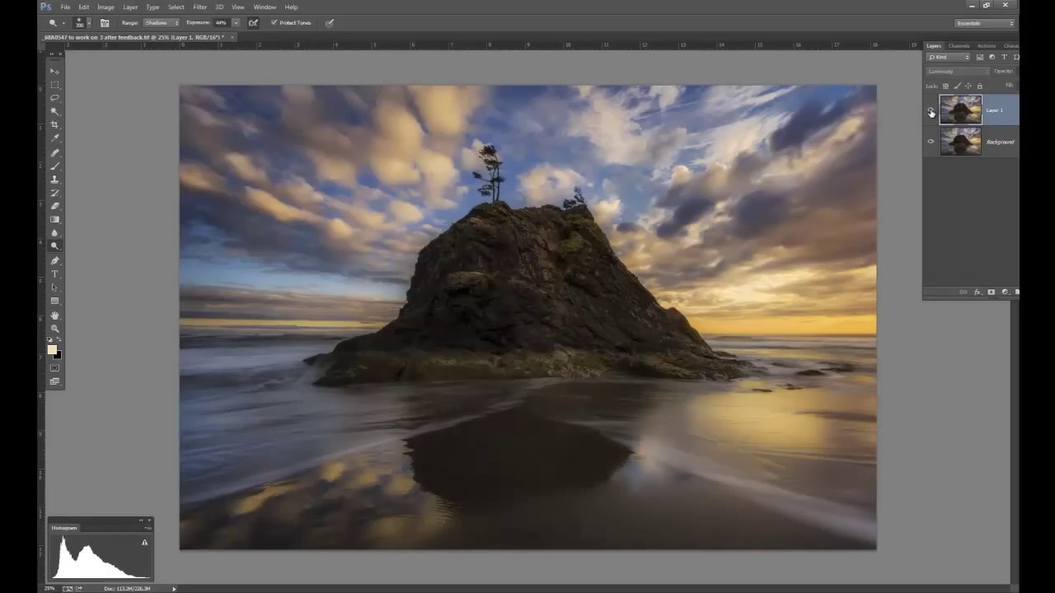
click(930, 111)
click(929, 113)
click(929, 113)
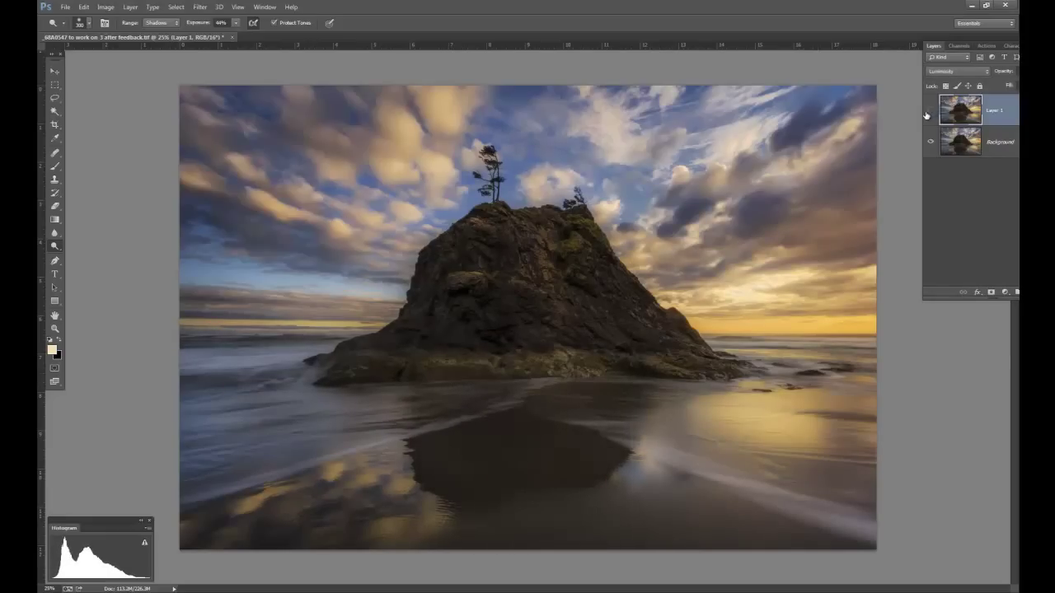
click(929, 113)
click(929, 113)
click(929, 113)
click(929, 113)
click(930, 111)
click(930, 112)
click(930, 112)
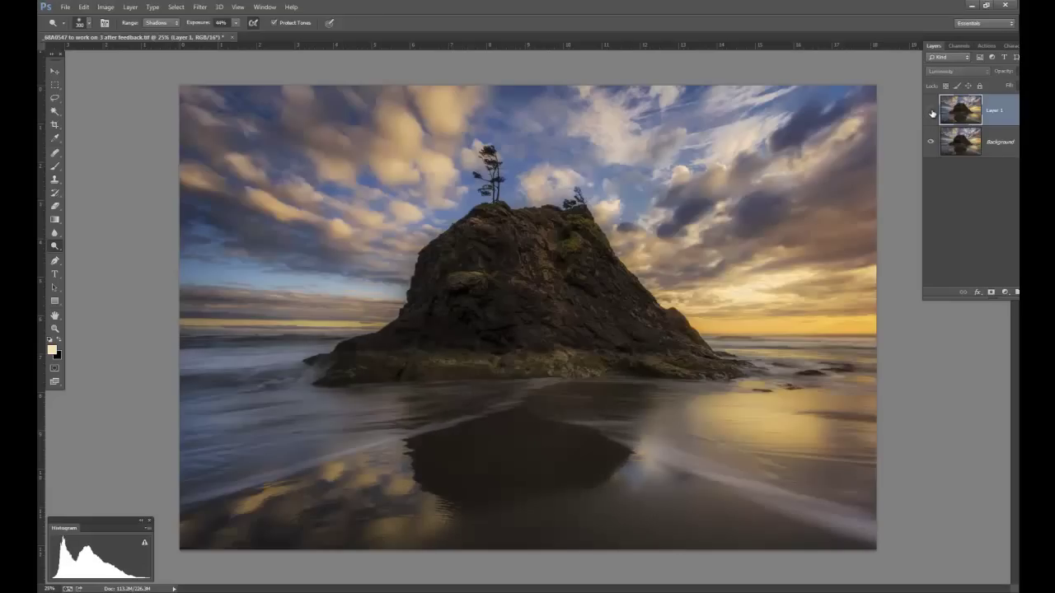
click(930, 112)
click(930, 112)
click(930, 113)
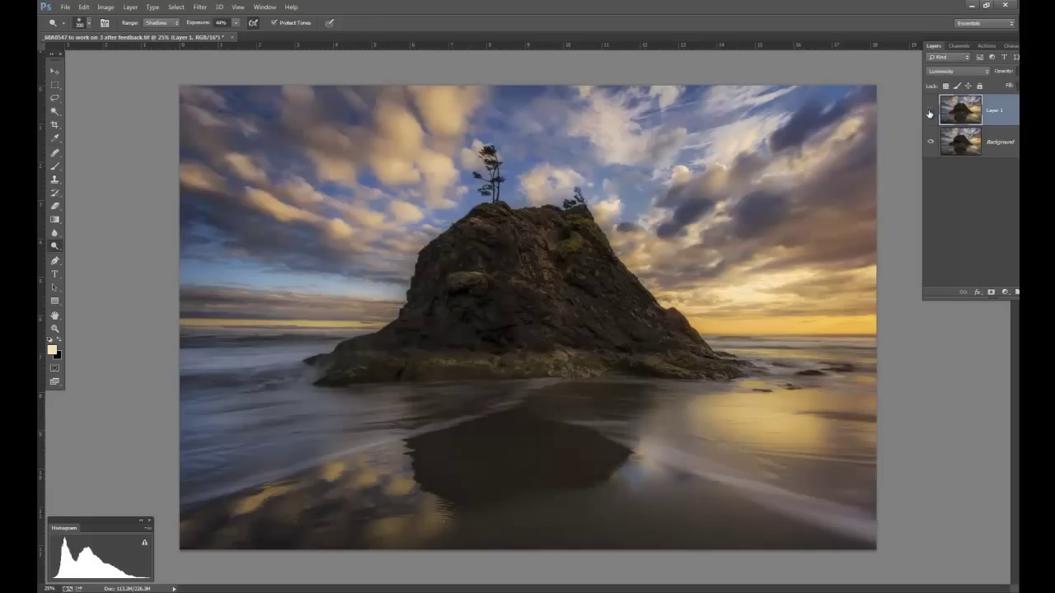
click(929, 113)
click(929, 113)
click(929, 113)
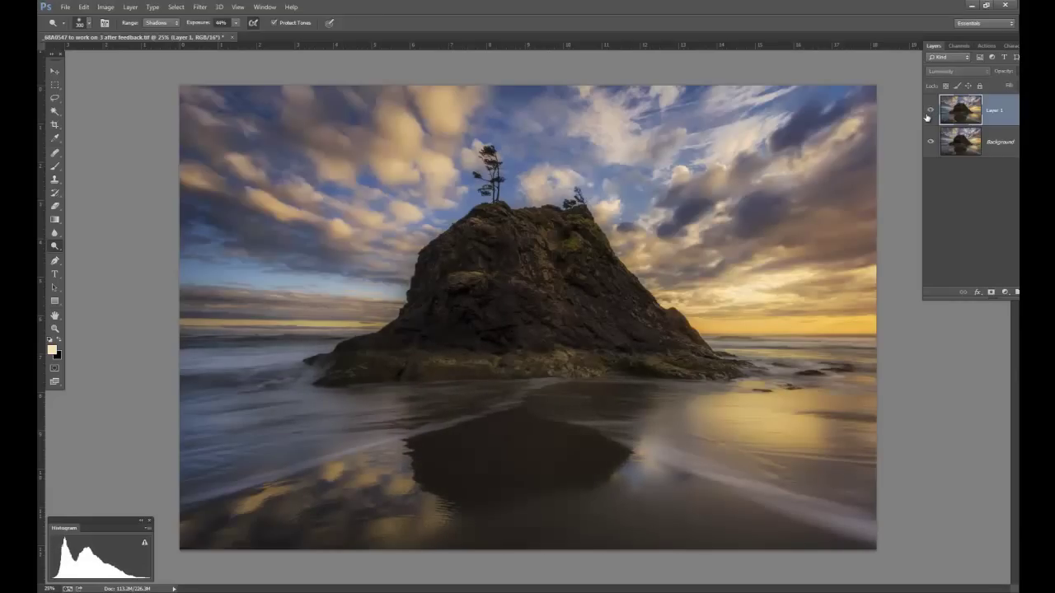
click(928, 114)
click(928, 116)
click(925, 116)
click(929, 114)
click(930, 113)
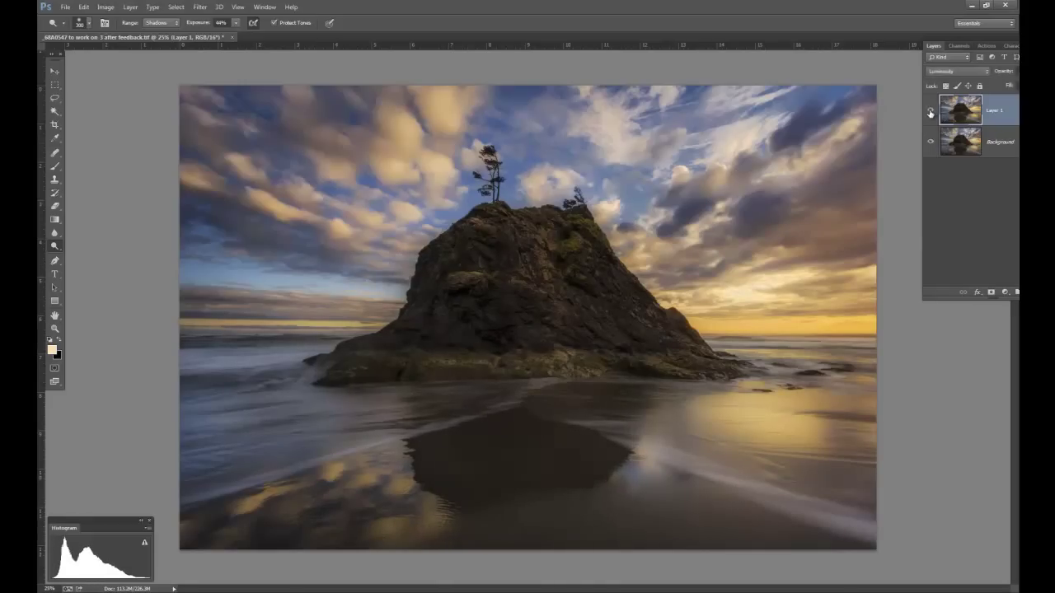
click(929, 116)
click(929, 116)
click(928, 117)
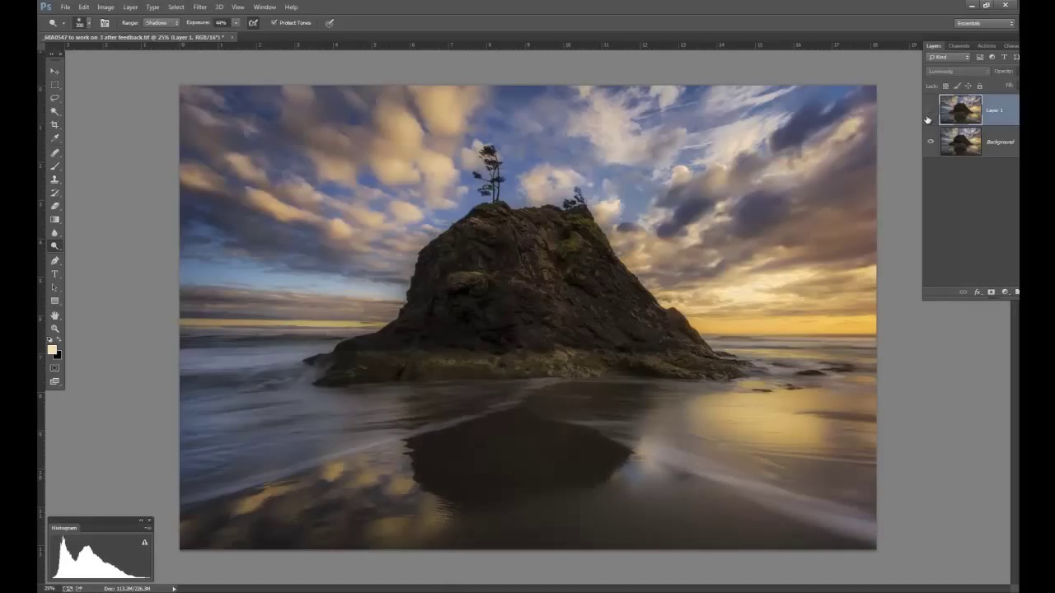
click(928, 119)
click(929, 121)
click(929, 121)
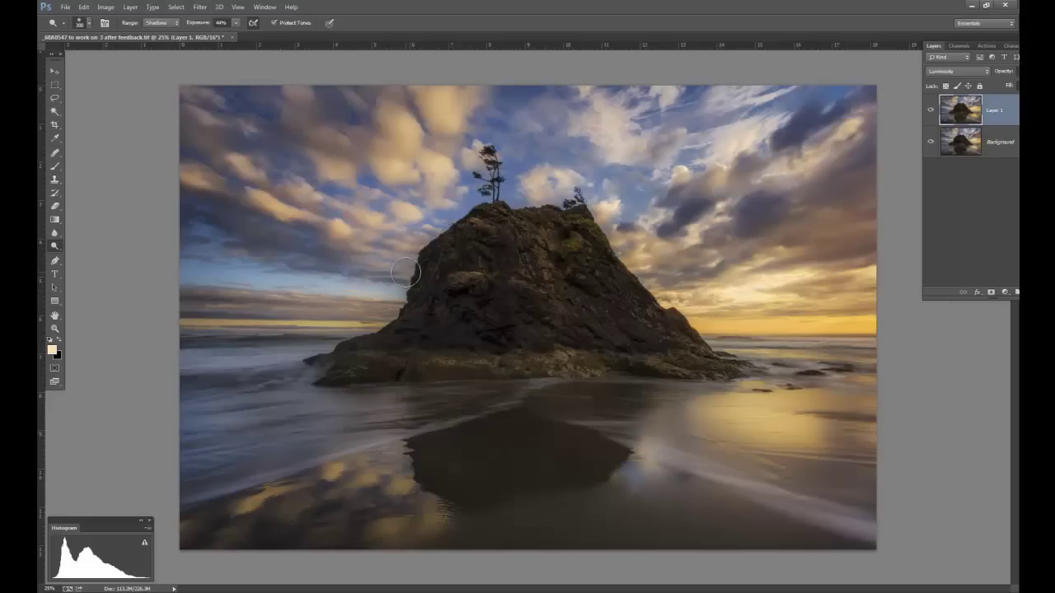
Enlarge the dodge brush to 1000 and lighten the shadows on the rock's right slope.
key(bracketright)
key(bracketright)
key(bracketright)
key(bracketright)
key(bracketright)
key(bracketright)
key(bracketright)
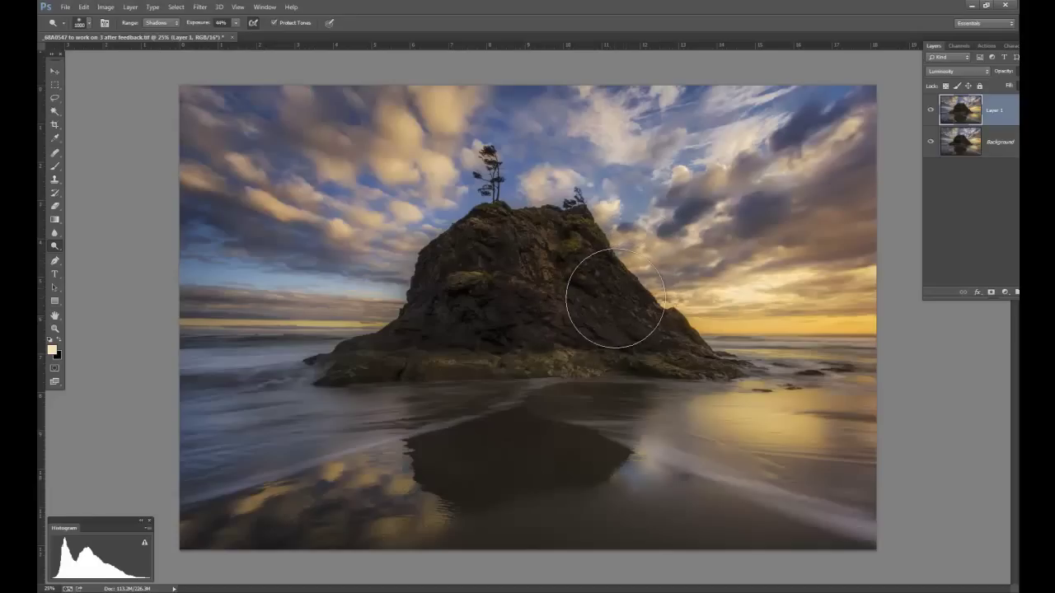
mouse_move(612, 300)
mouse_down()
mouse_move(600, 305)
mouse_move(617, 305)
mouse_move(608, 314)
mouse_move(574, 325)
mouse_move(588, 325)
mouse_up()
Open Layer 1's blending options and rework the This Layer Blend If sliders, splitting shadows to 0/8.
double_click(964, 115)
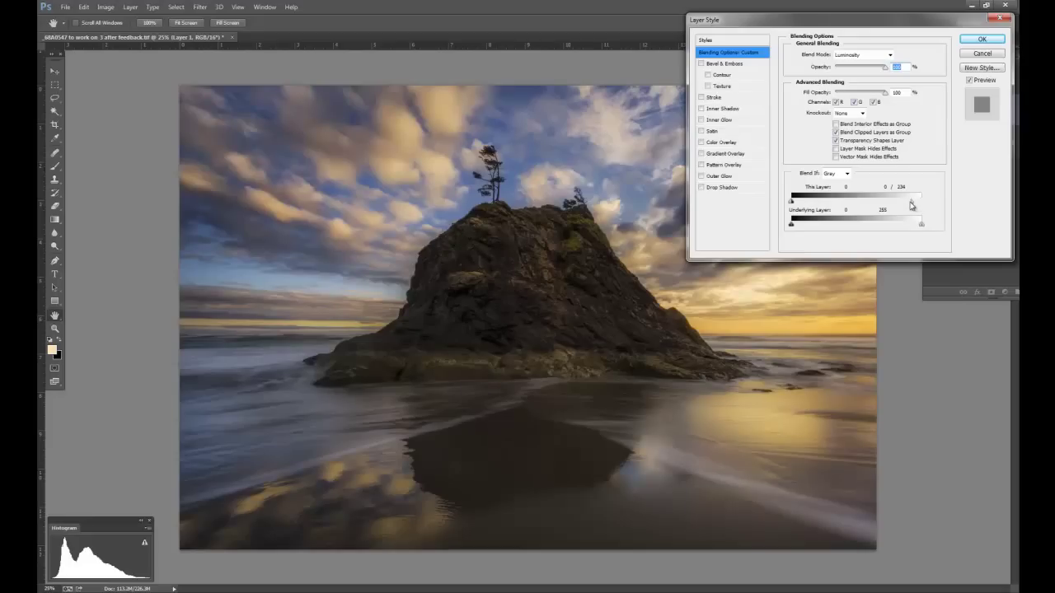
drag(873, 206, 859, 210)
drag(815, 213, 885, 215)
mouse_move(922, 204)
mouse_down()
mouse_move(863, 208)
mouse_move(936, 206)
mouse_up()
mouse_move(793, 204)
mouse_down()
mouse_move(924, 210)
mouse_move(784, 209)
mouse_up()
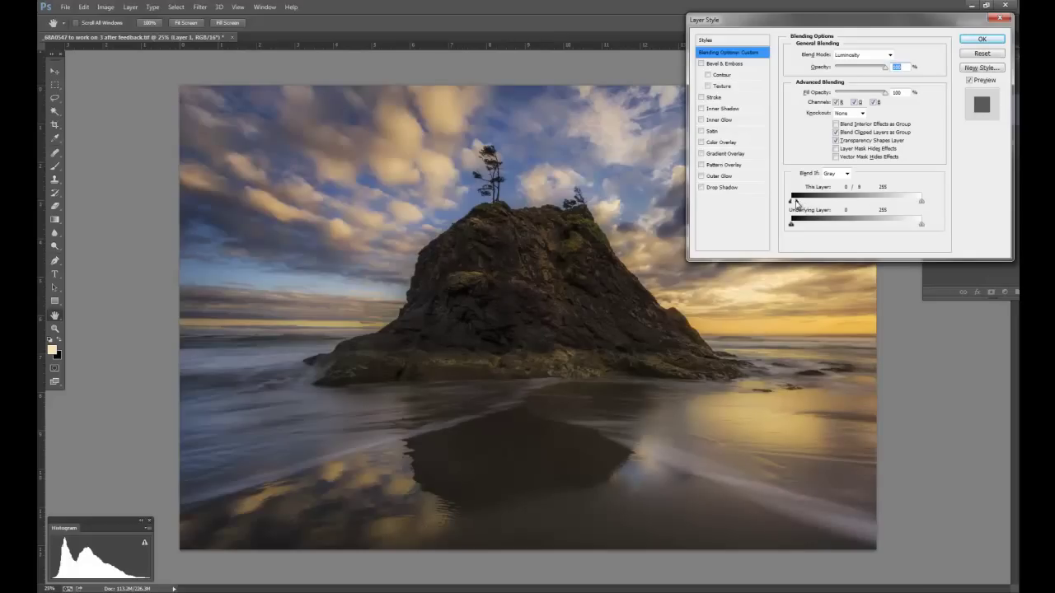
Set This Layer Blend If black to 0, split the white slider to 0/255, and apply.
drag(829, 203, 922, 205)
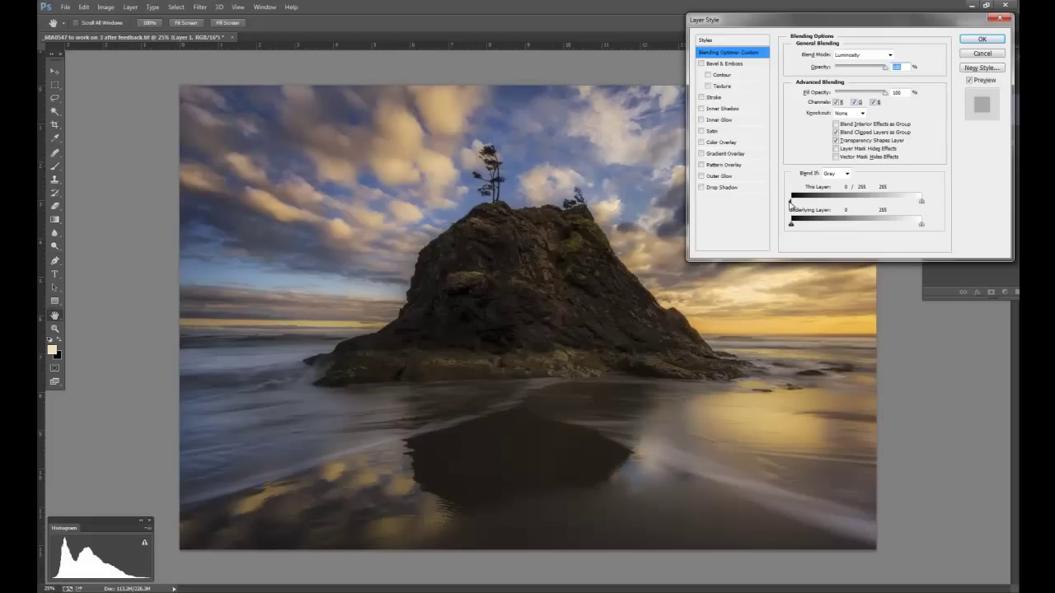
mouse_move(801, 204)
mouse_down()
mouse_move(856, 206)
mouse_move(789, 206)
mouse_up()
drag(922, 204, 800, 214)
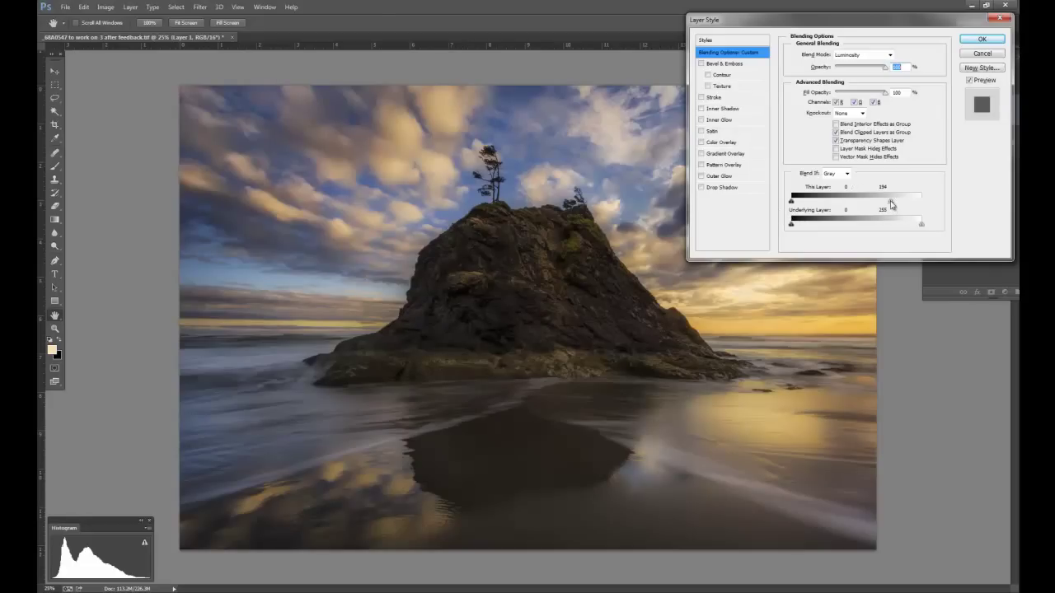
drag(891, 204, 921, 206)
drag(920, 204, 776, 210)
click(983, 39)
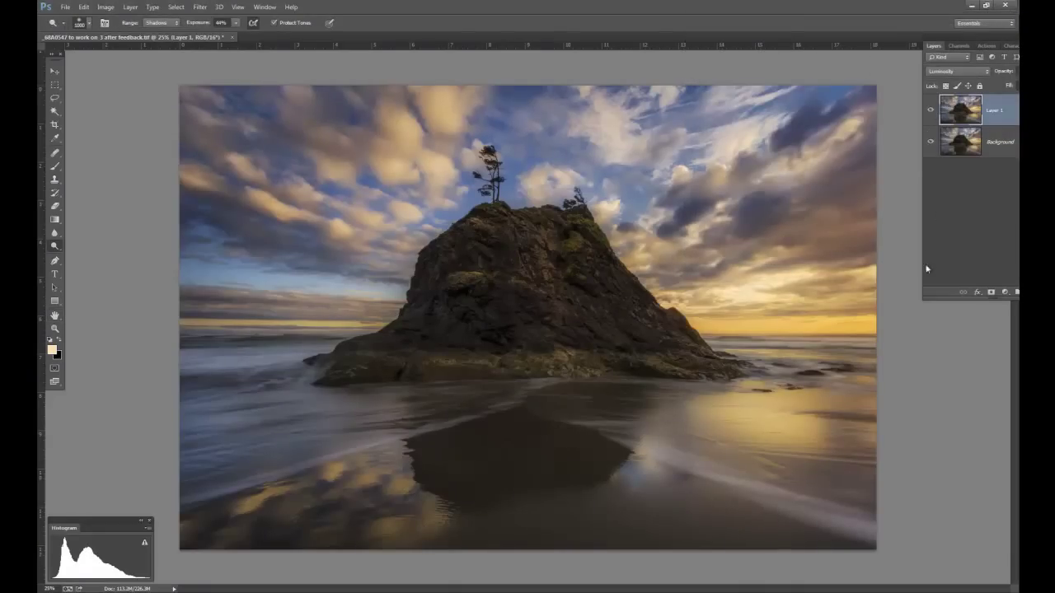